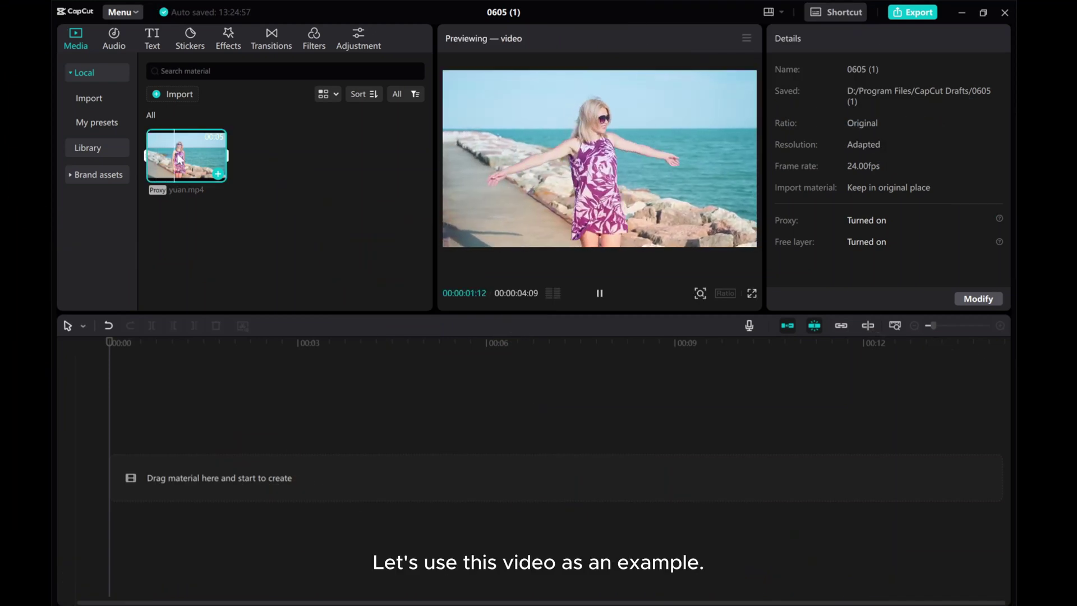
- Place the 00:00:04:09 yuan.mp4 beach clip from Media onto the timeline
drag(180, 166, 189, 470)
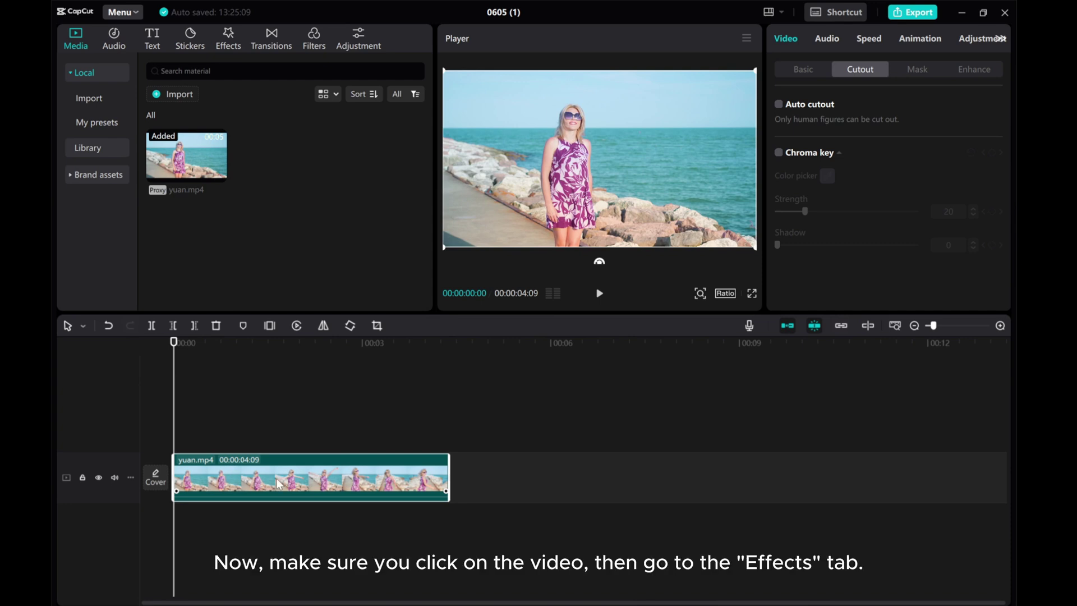
- Apply the Blur tile from Effects > Video effects to the yuan.mp4 clip
click(228, 40)
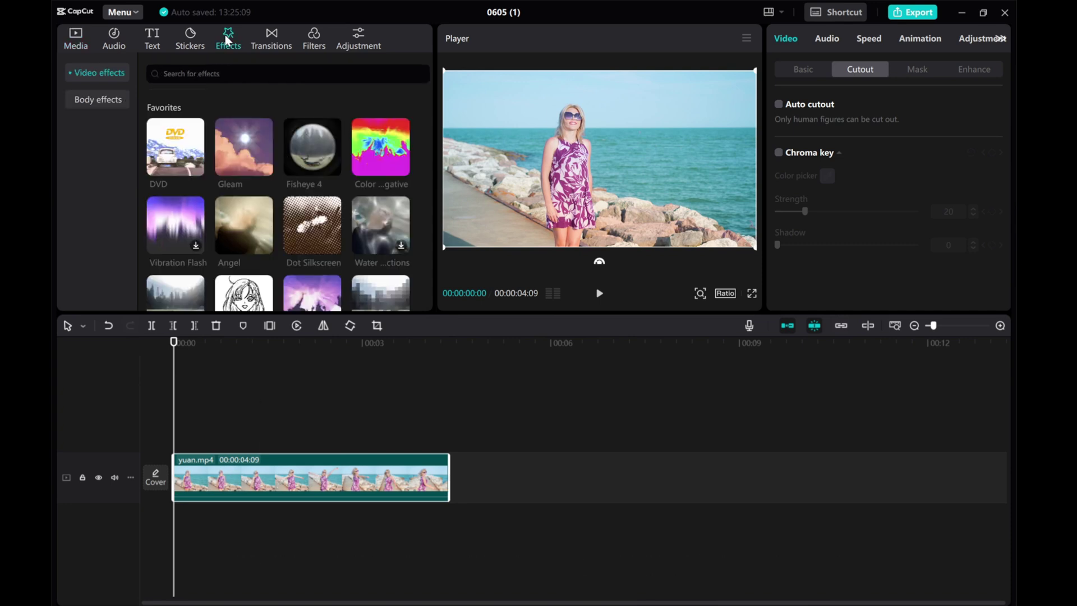
click(84, 71)
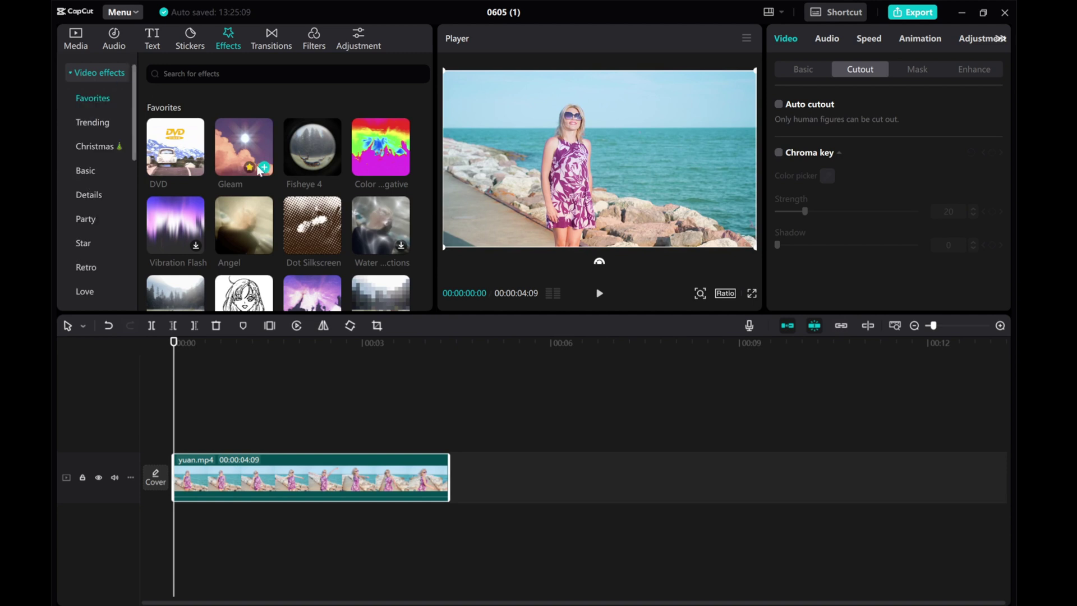
scroll(244, 168, down, 5)
scroll(221, 250, down, 1)
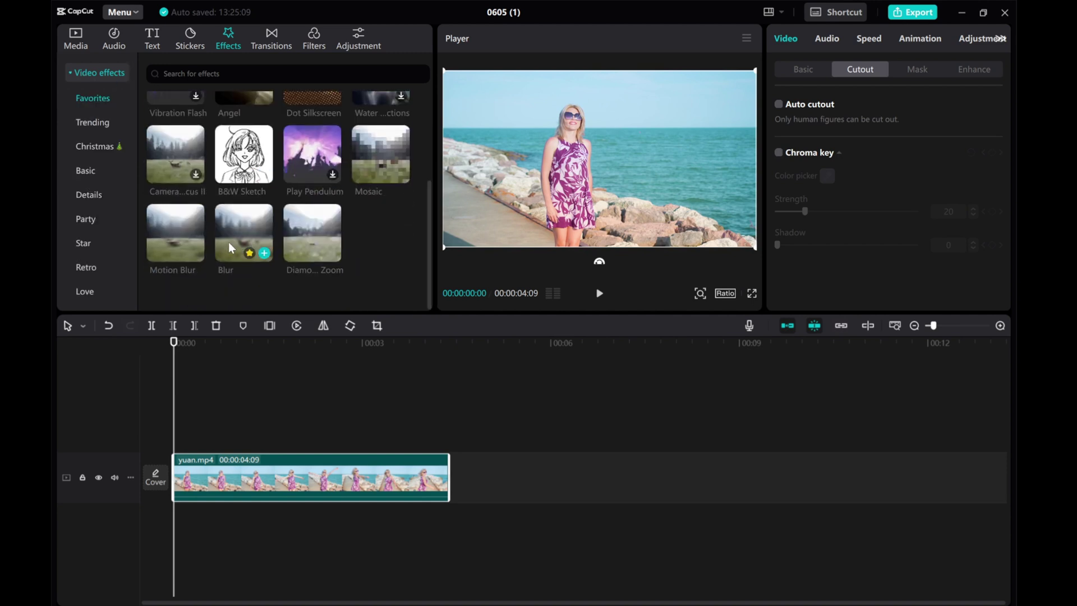
mouse_move(207, 268)
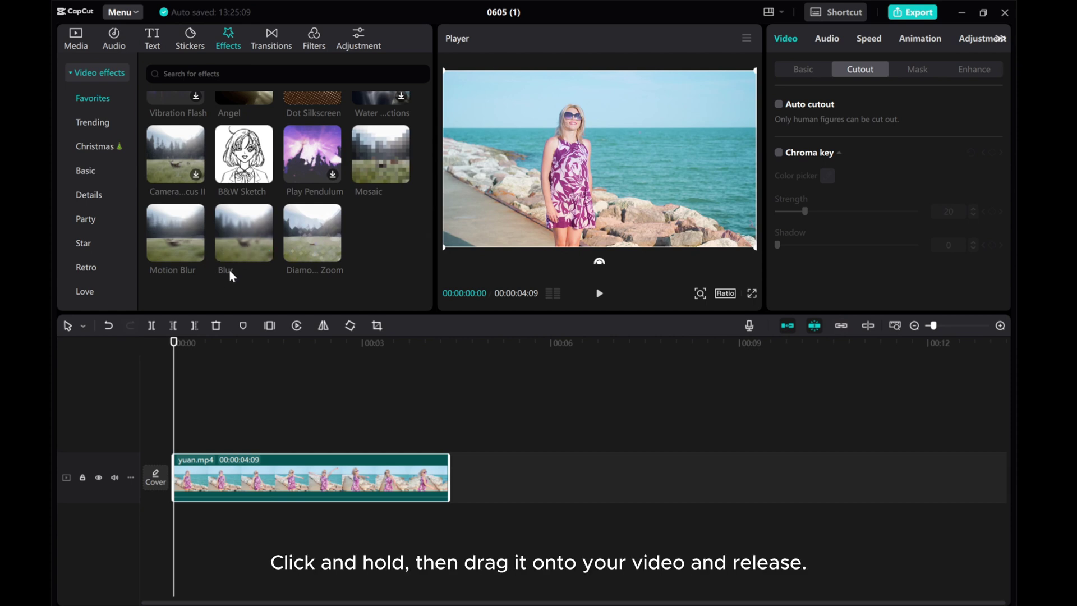
drag(237, 224, 192, 469)
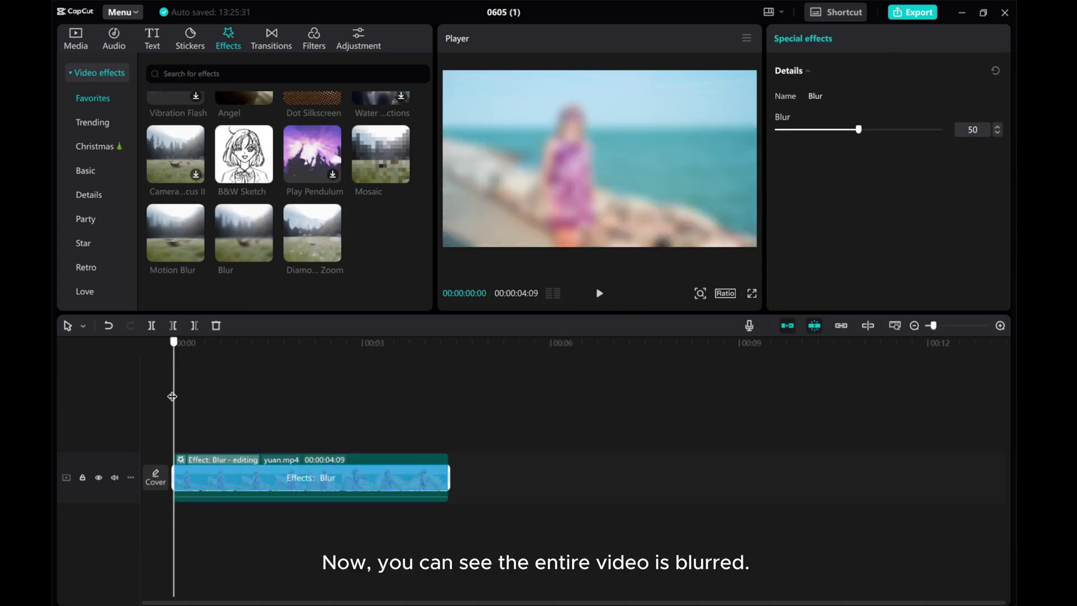
- Set the Blur slider in Special effects details to 80, then return to the clip start
drag(175, 396, 233, 393)
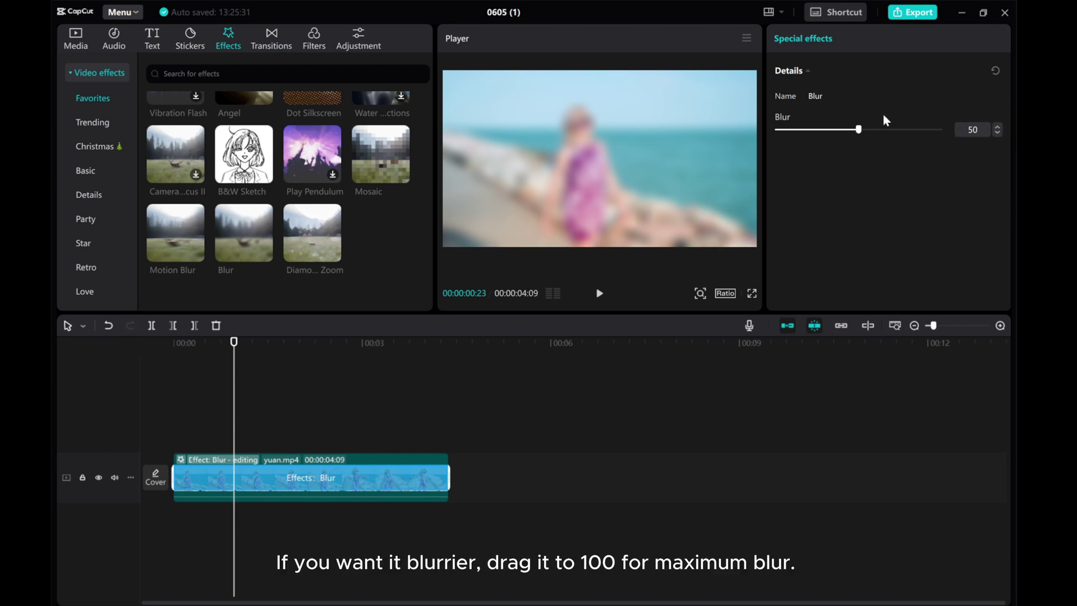
drag(858, 129, 941, 133)
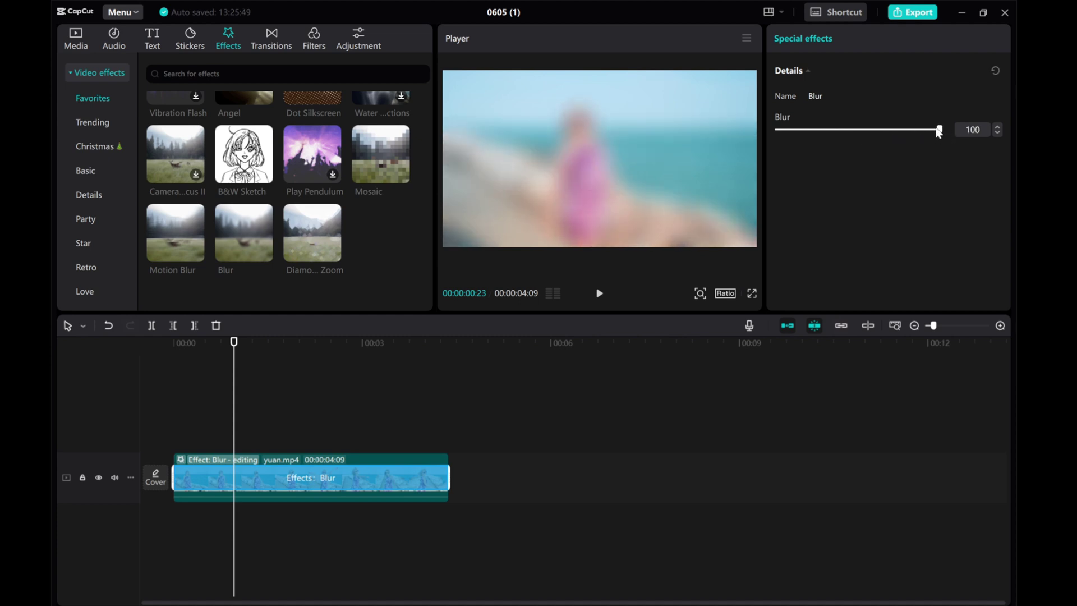
drag(939, 133, 890, 130)
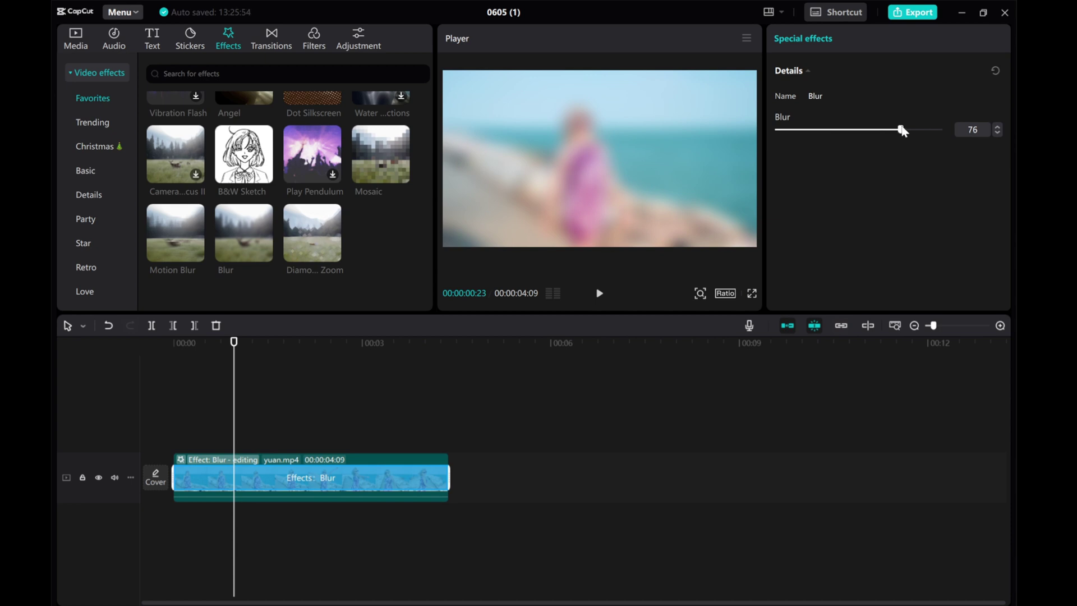
drag(902, 131, 910, 131)
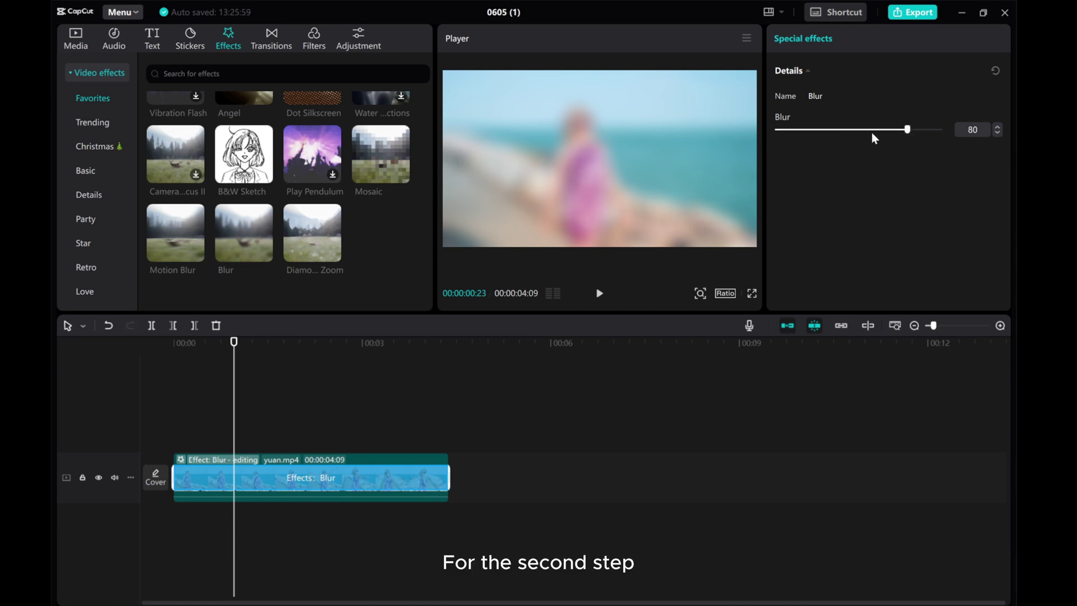
drag(231, 404, 132, 376)
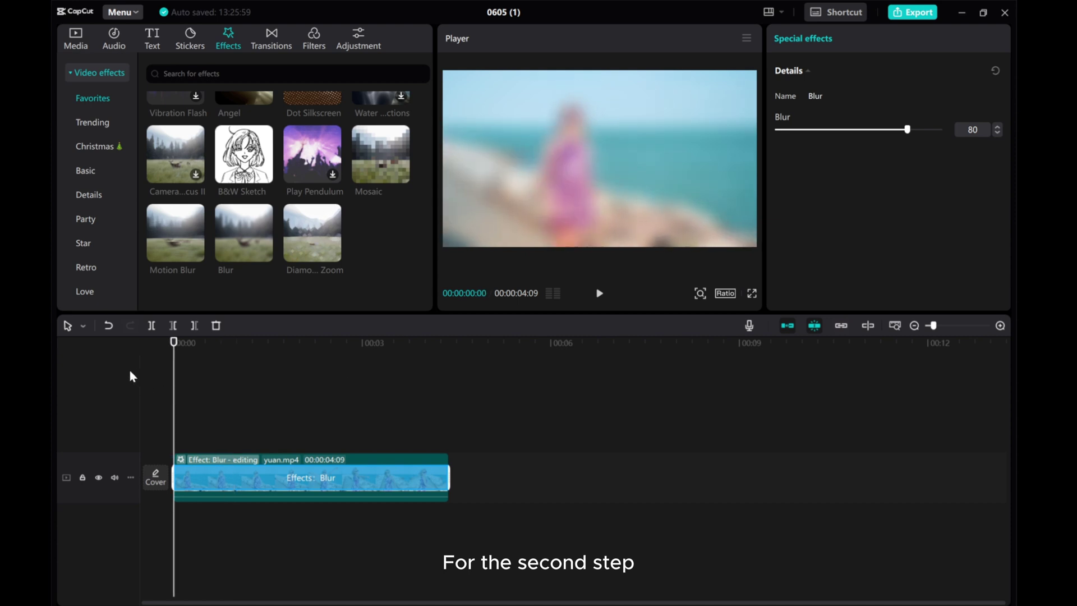
- Add another copy of yuan.mp4 from Media on a new track above the blurred clip
click(71, 37)
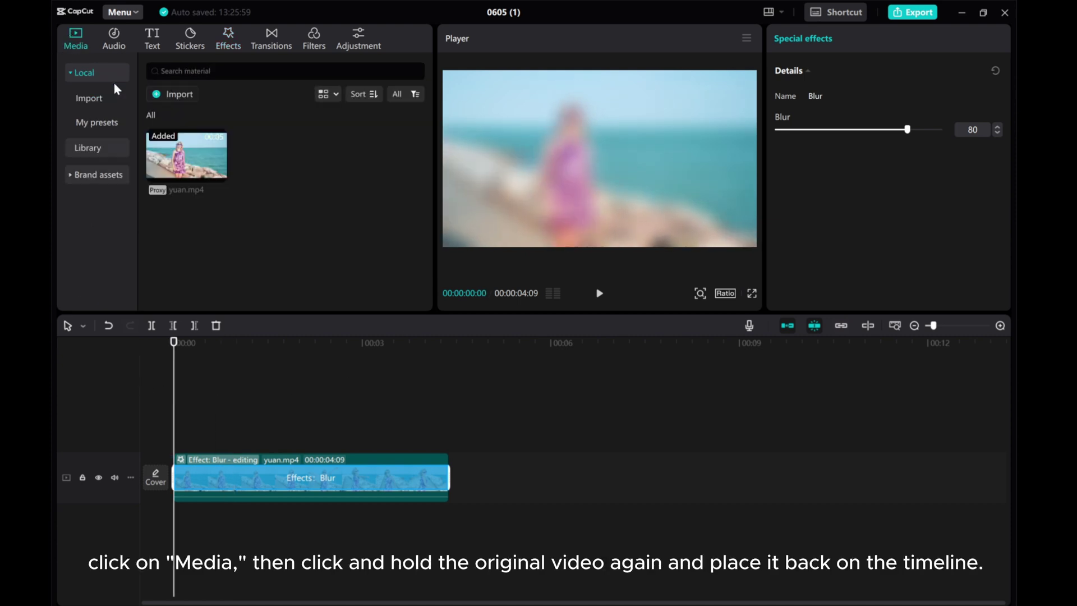
mouse_move(180, 159)
drag(177, 158, 176, 429)
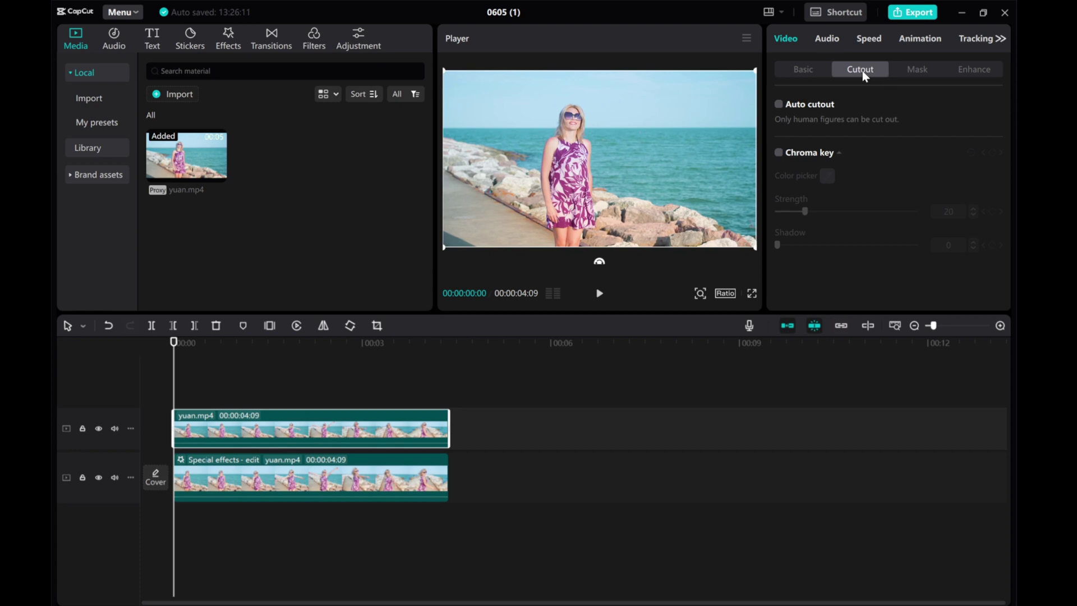
- Tick Auto cutout on the top clip, compare with the background toggled, and play the result
click(779, 105)
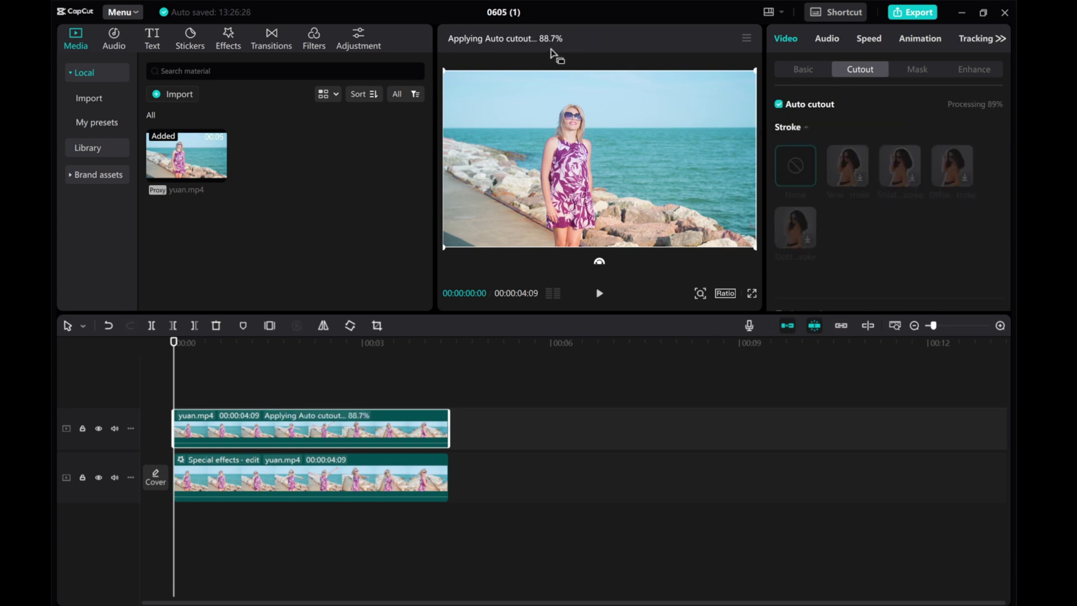
click(99, 478)
click(99, 478)
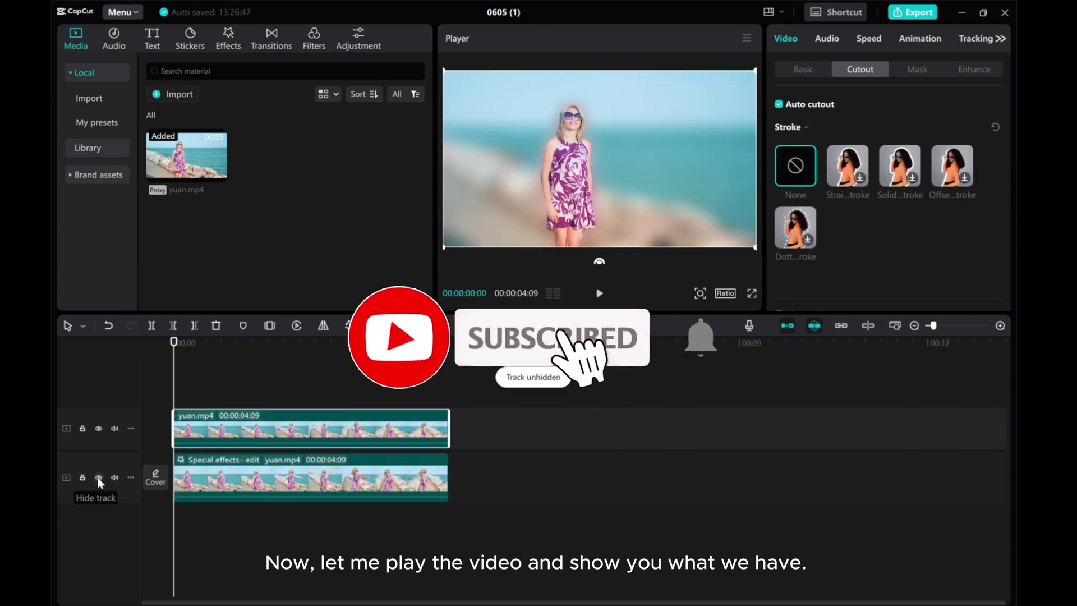
click(595, 292)
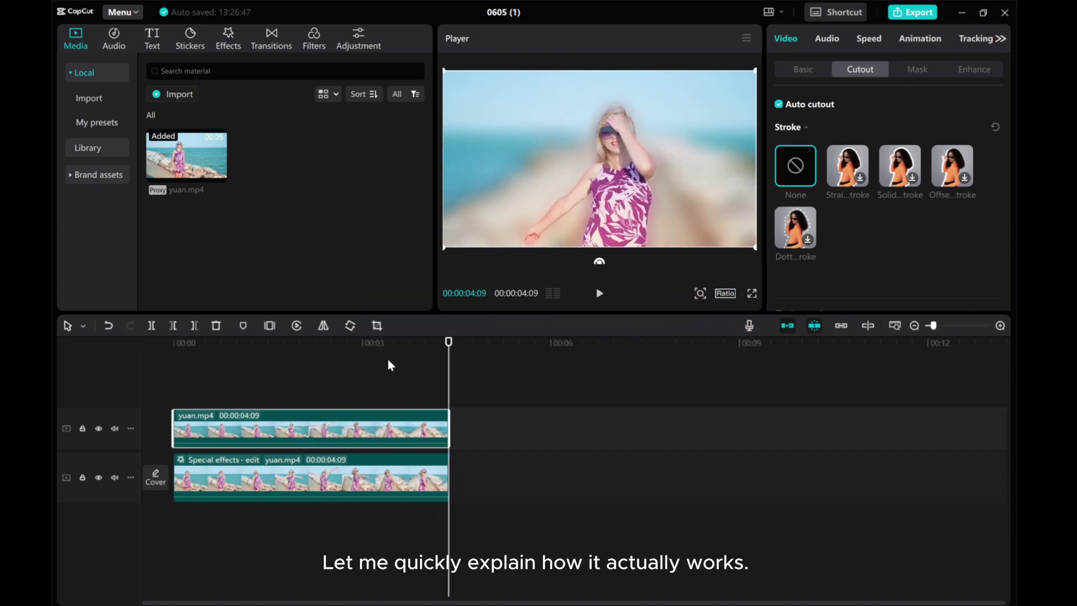
- Hide the cutout track to view the blur alone at a mid-clip frame, then show it again
click(100, 428)
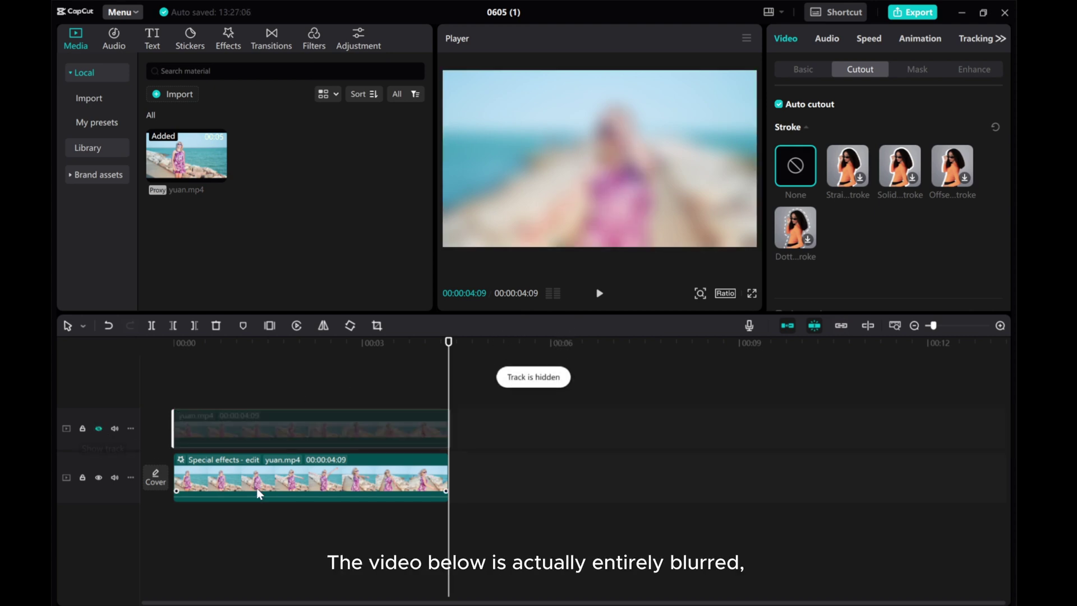
click(455, 365)
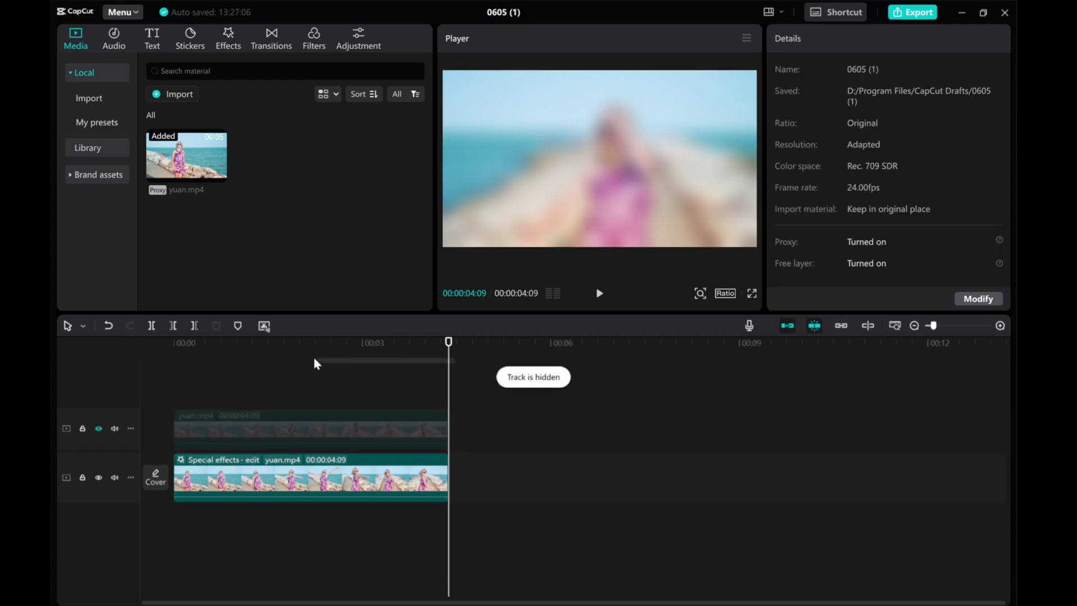
drag(446, 372, 345, 380)
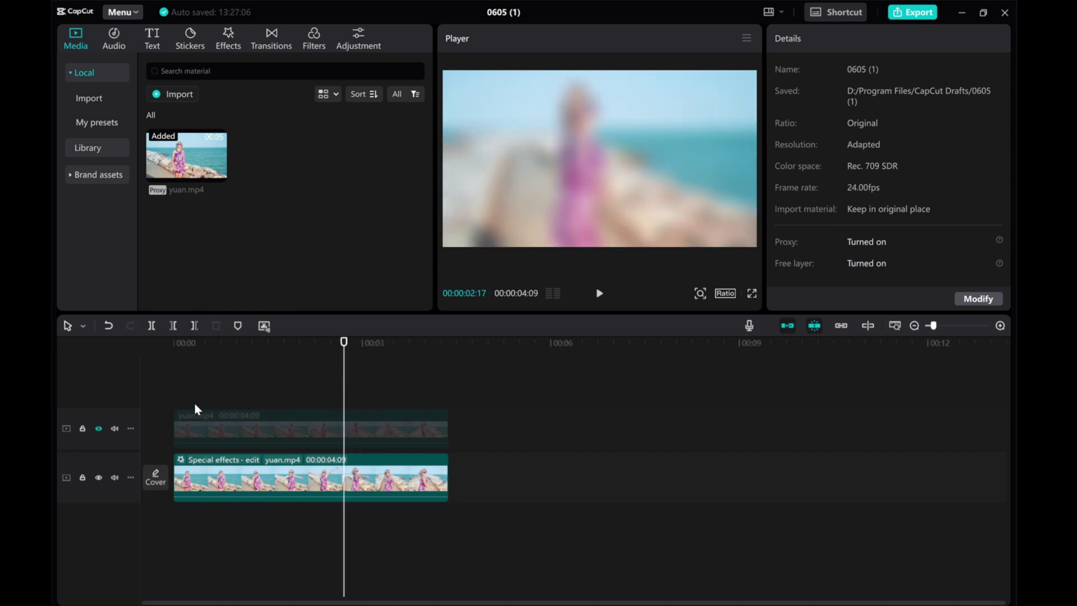
click(98, 428)
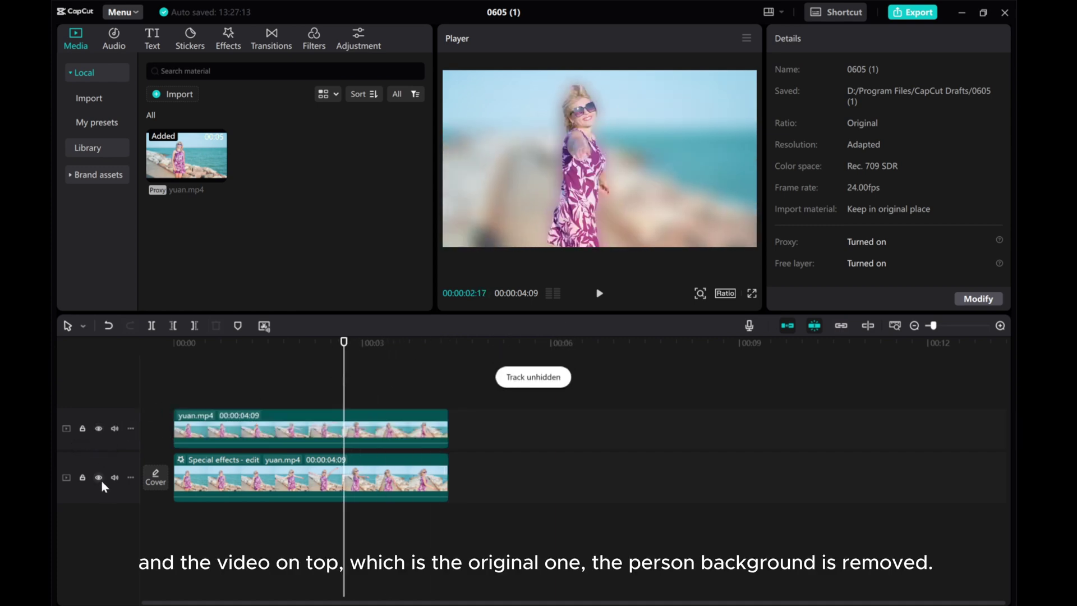
- Hide the bottom background track and play the cutout against black to check for glitches
click(99, 477)
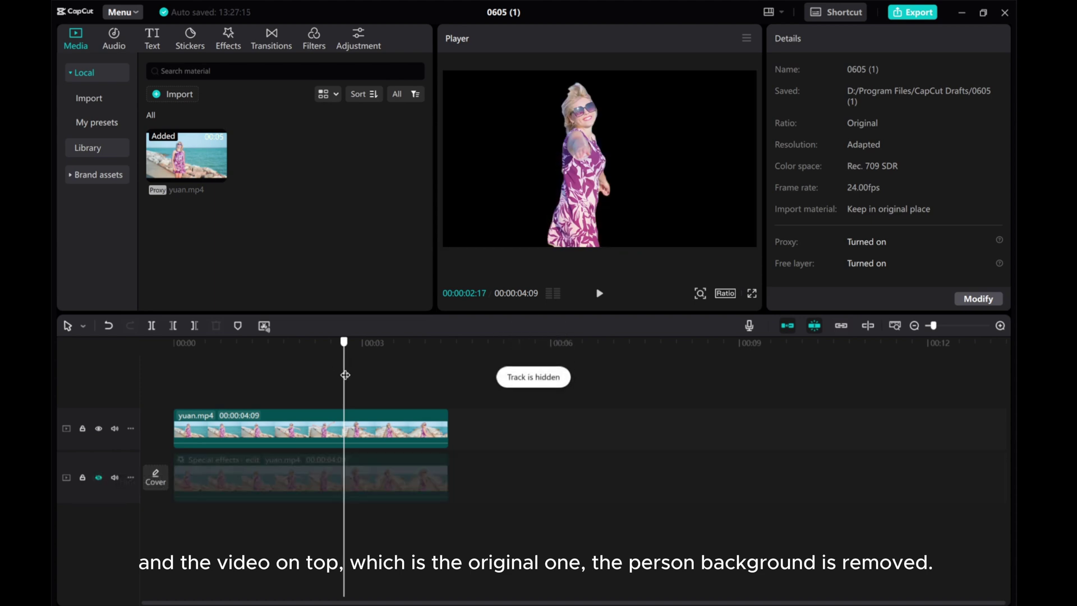
drag(345, 375, 173, 359)
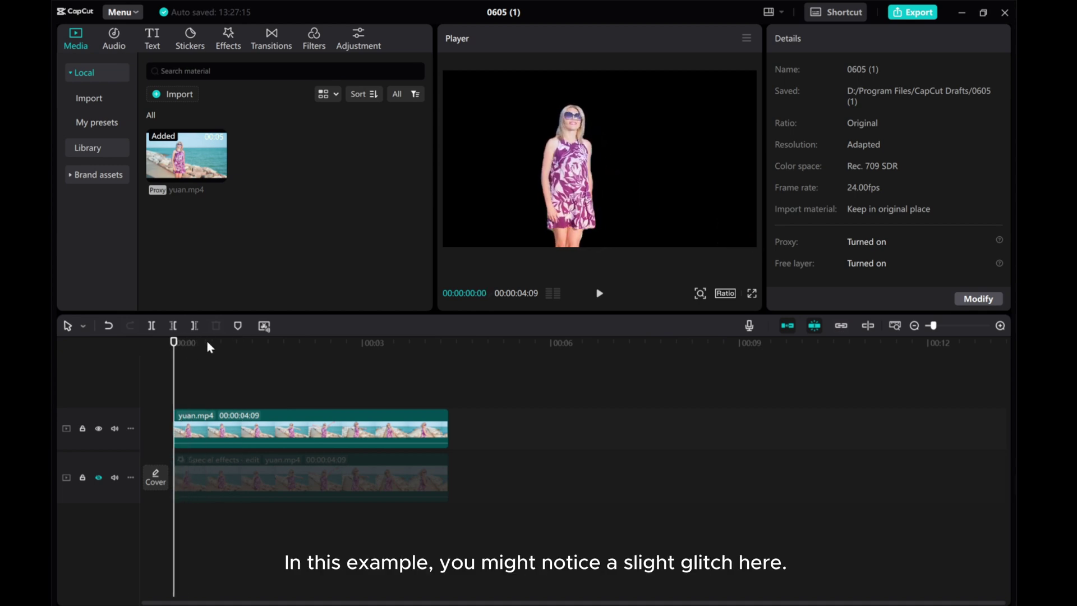
click(597, 294)
click(596, 294)
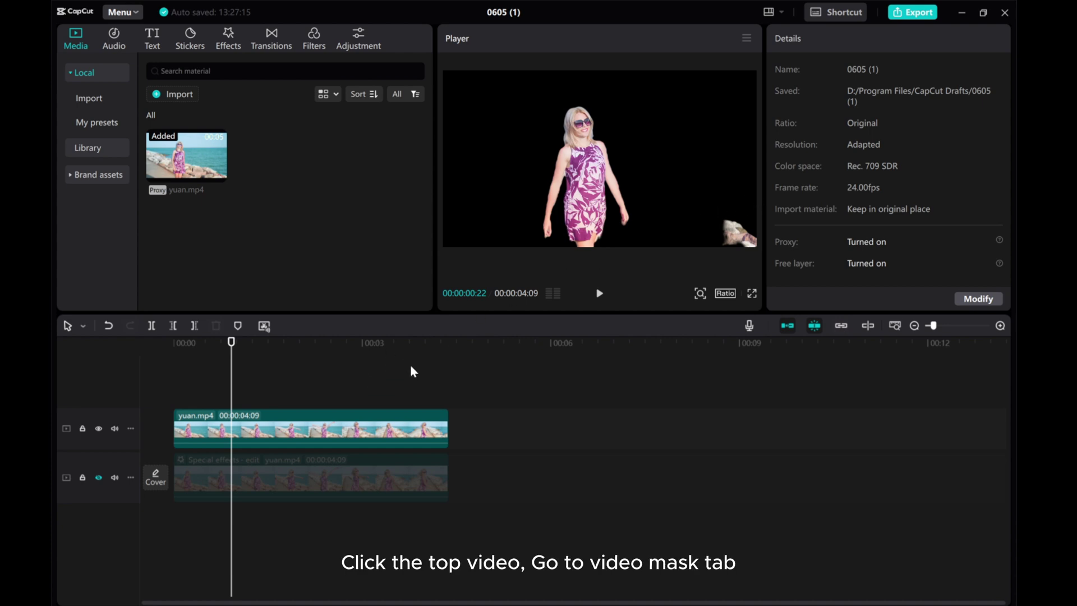
- Select the top cut-out clip and bring up its Mask shapes
click(312, 436)
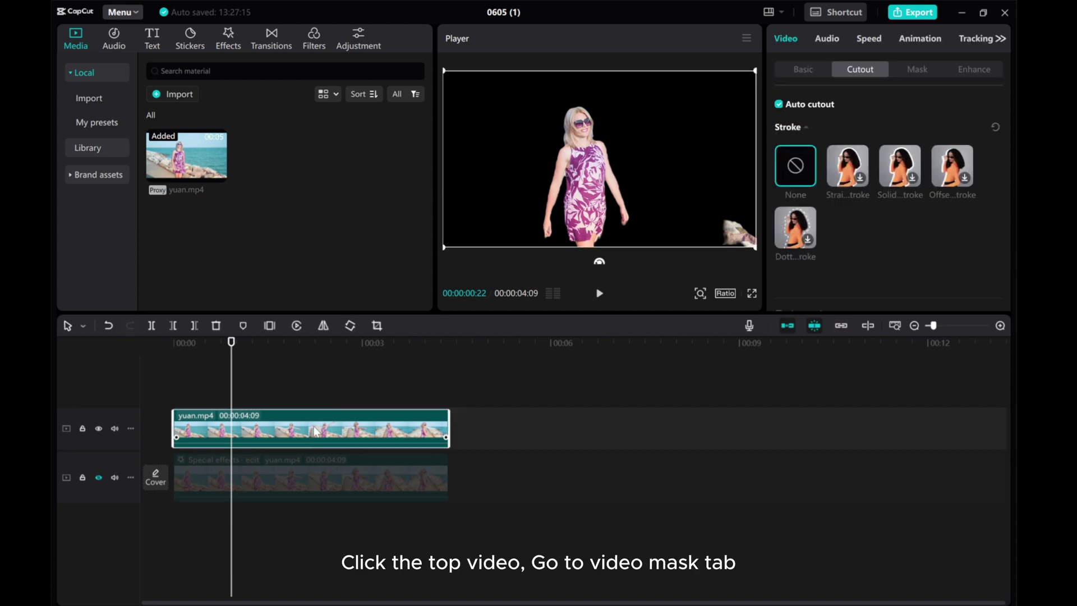
click(927, 69)
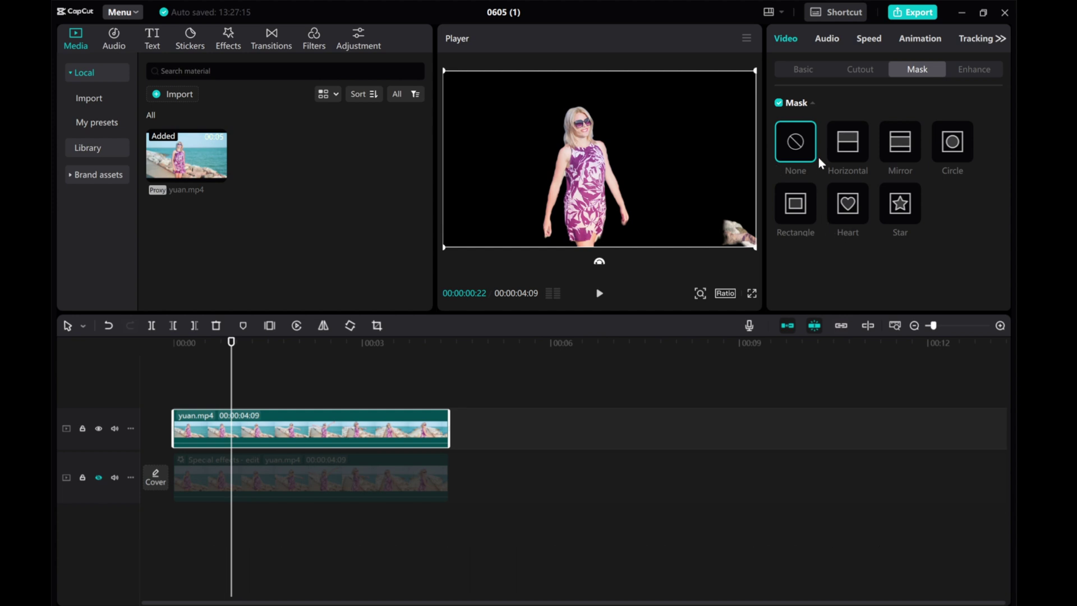
- Apply the Rectangle mask and fit its frame tightly around the woman at the clip start
click(799, 209)
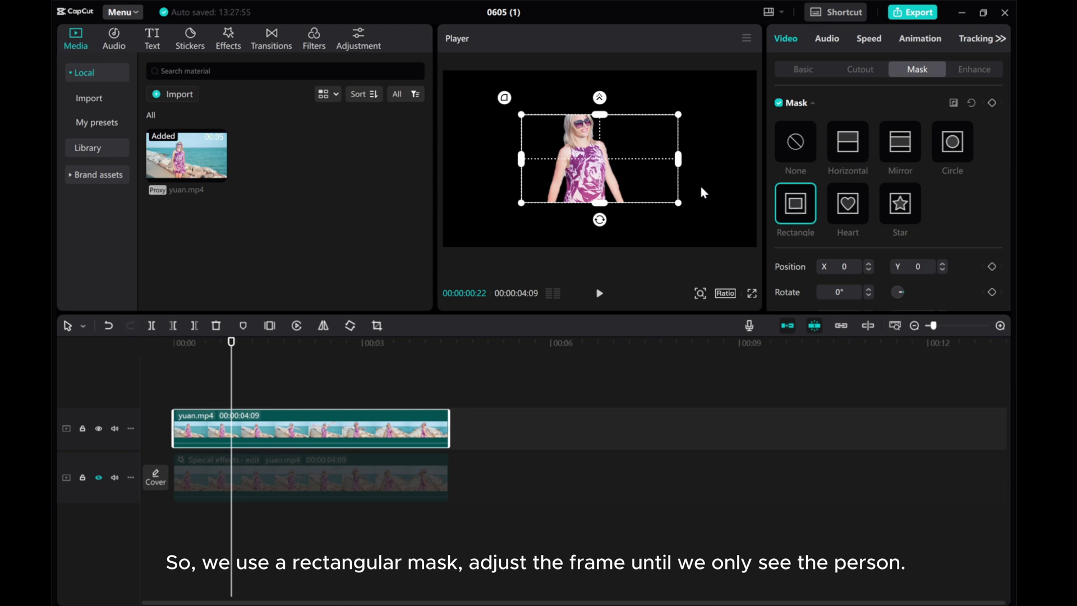
drag(645, 200, 601, 214)
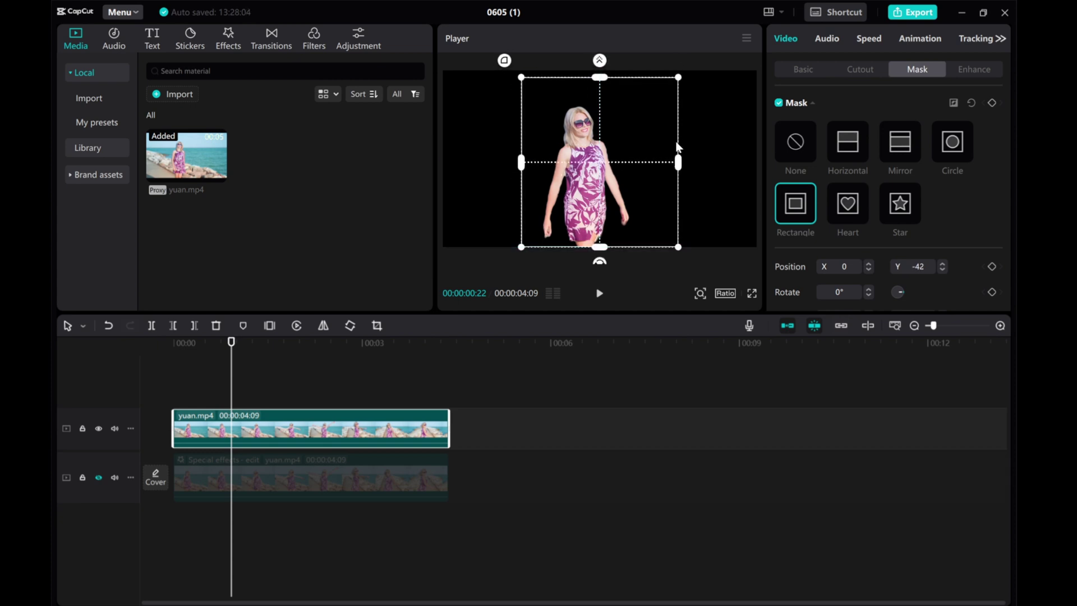
drag(678, 150, 629, 152)
drag(586, 93, 587, 110)
click(150, 372)
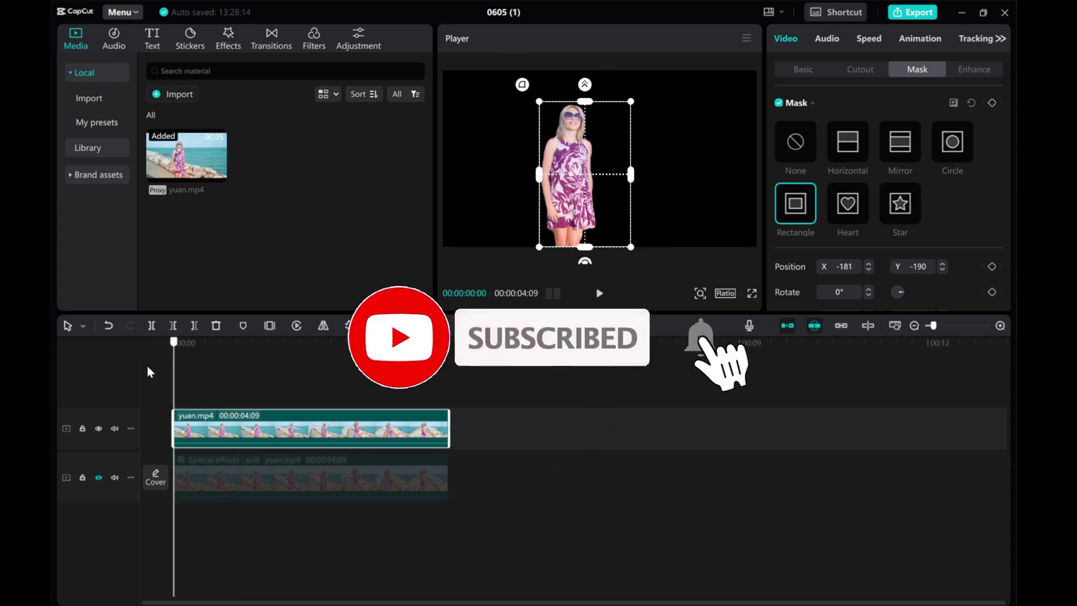
drag(631, 174, 610, 175)
drag(539, 174, 534, 180)
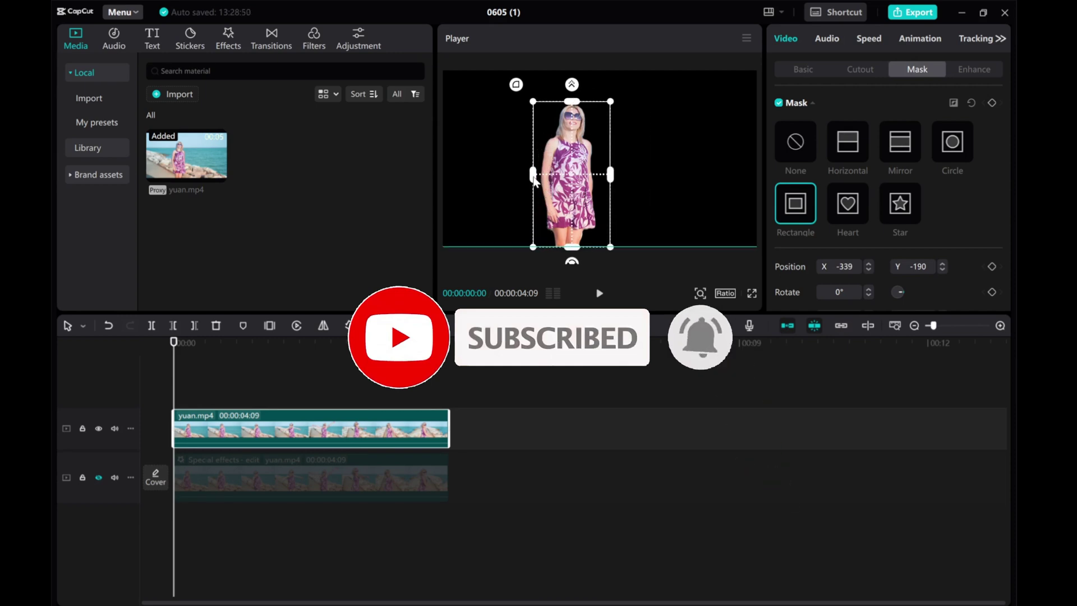
- Keyframe the mask position, resizing it at 00:00:01:02, 00:00:02:03 and later frames, then preview
click(226, 342)
click(242, 342)
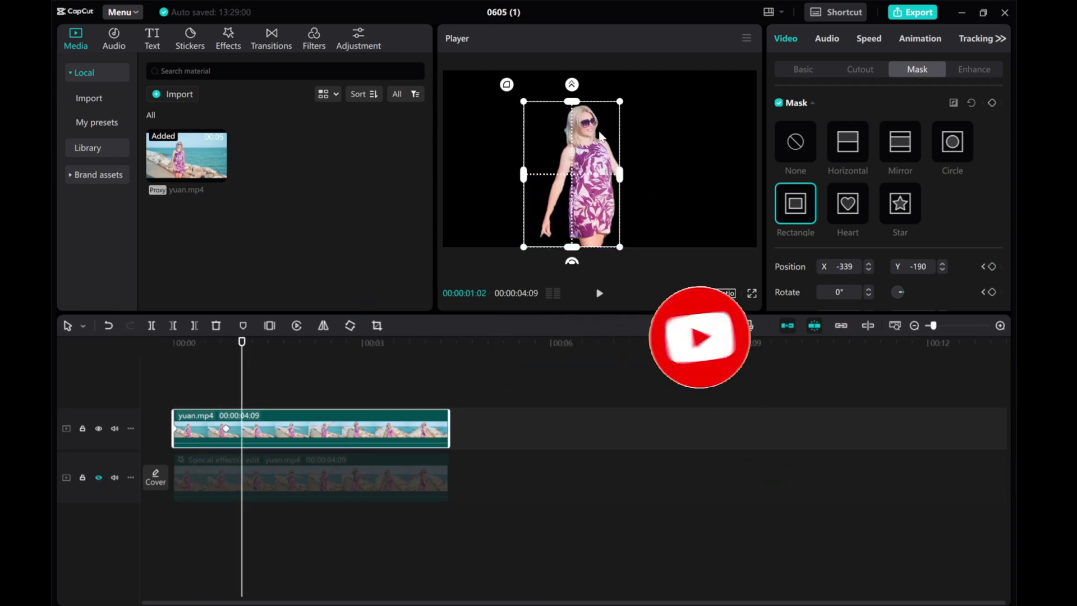
drag(620, 175, 656, 174)
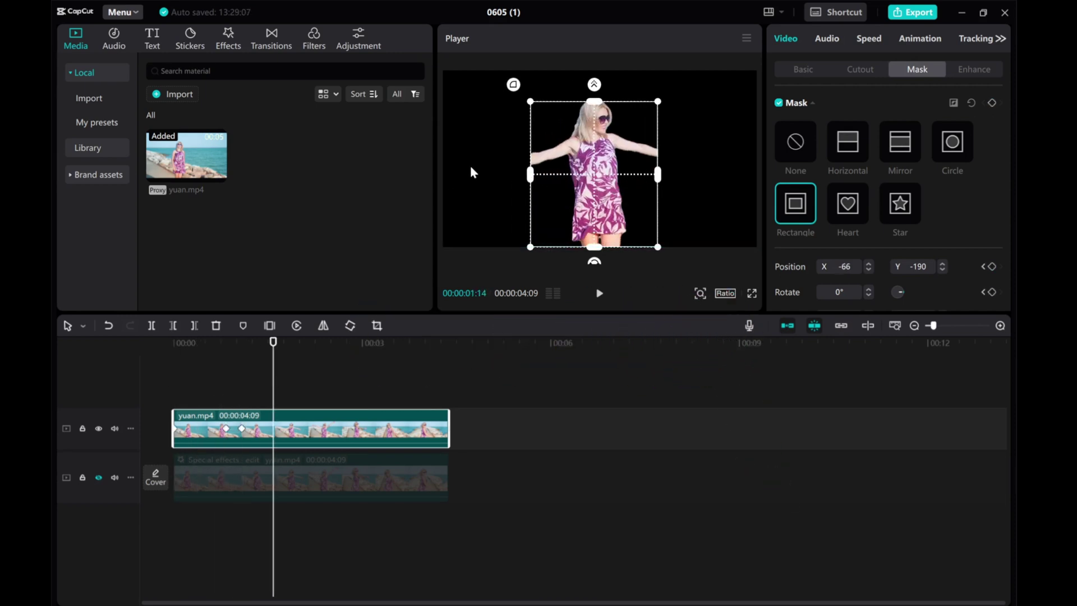
drag(470, 166, 465, 189)
drag(583, 101, 583, 87)
drag(273, 402, 307, 397)
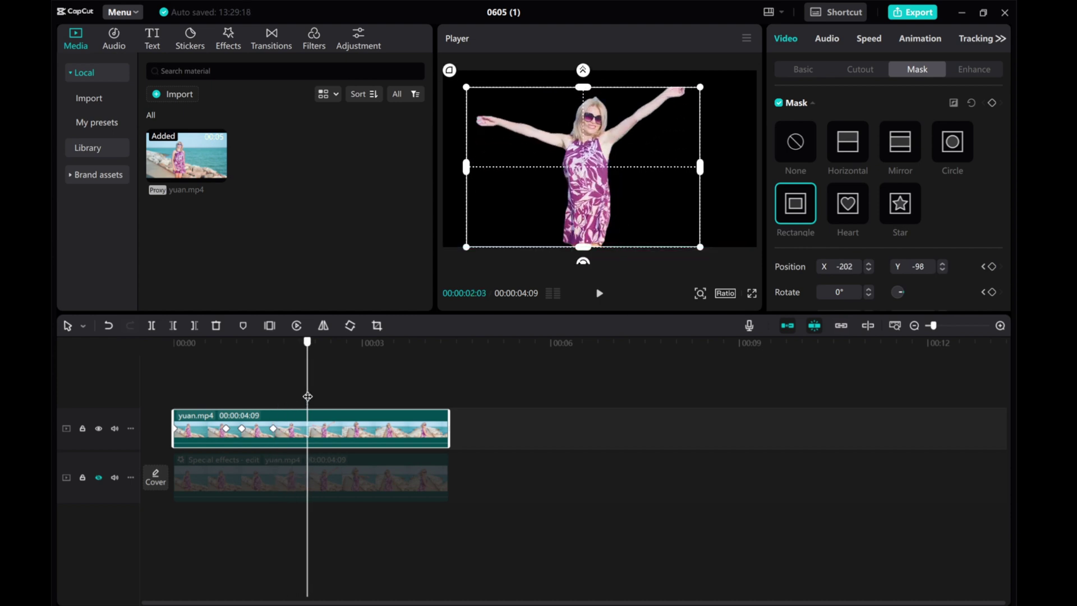
drag(466, 217, 462, 217)
drag(307, 372, 334, 372)
drag(700, 166, 706, 167)
drag(334, 373, 423, 370)
click(174, 366)
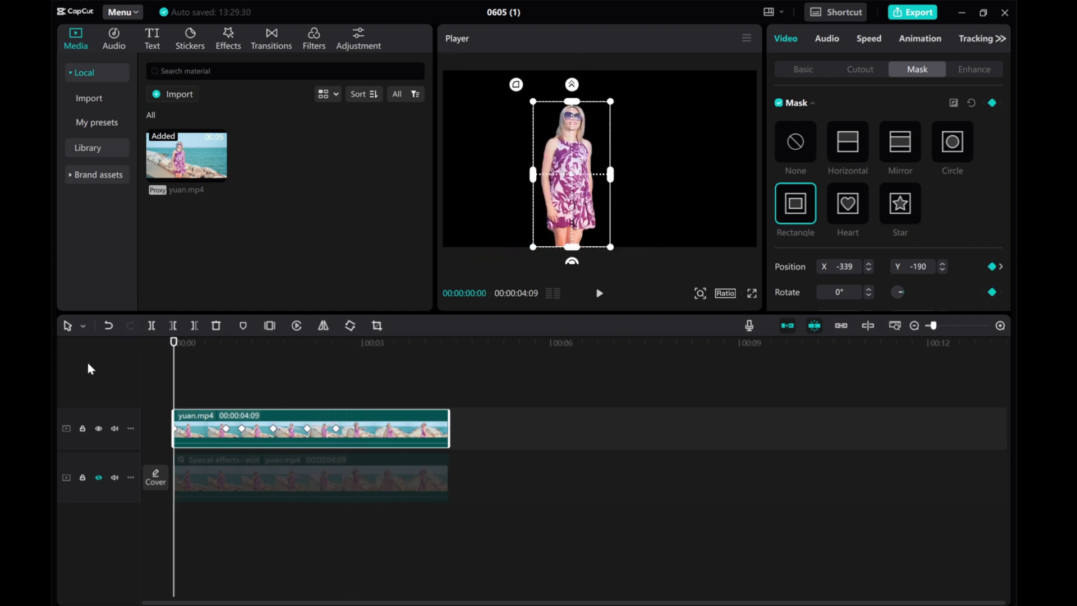
click(599, 293)
- Check the masked clip for glitches, unhide the blurred bottom track, and replay from the start
click(168, 385)
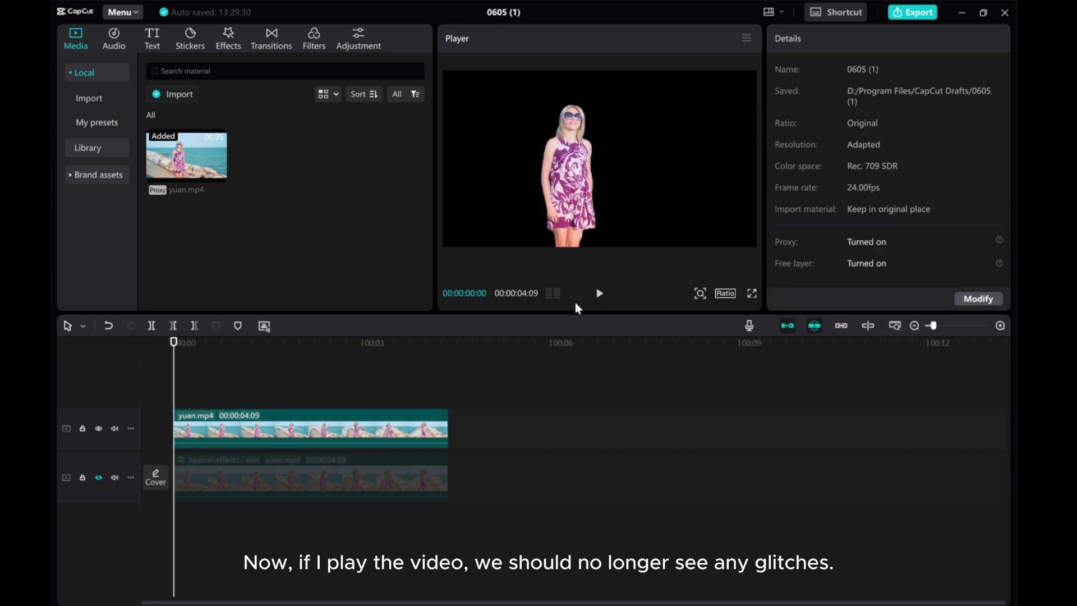
click(598, 295)
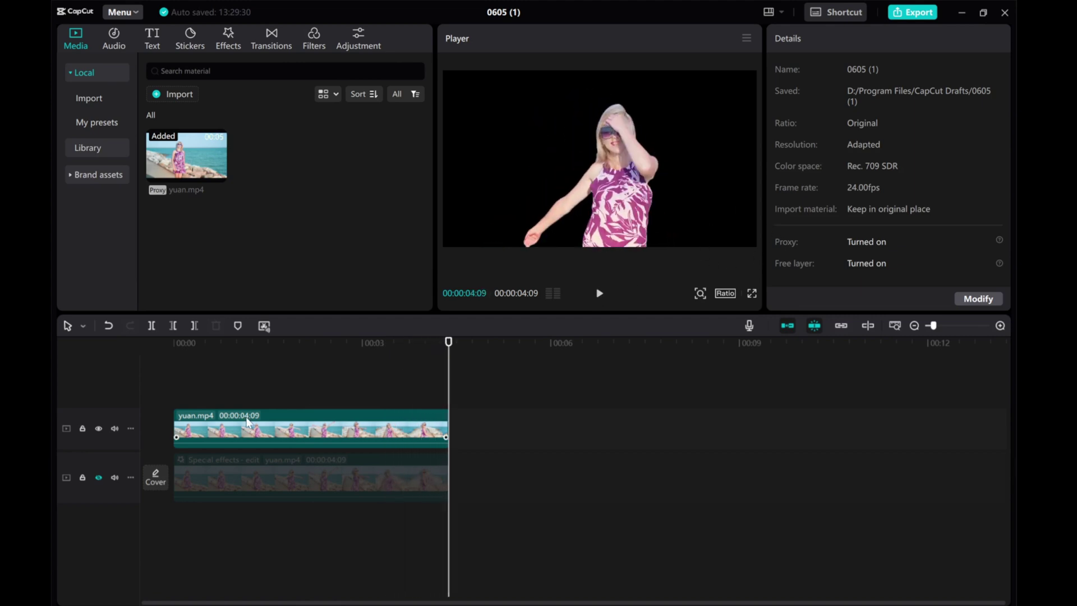
click(99, 478)
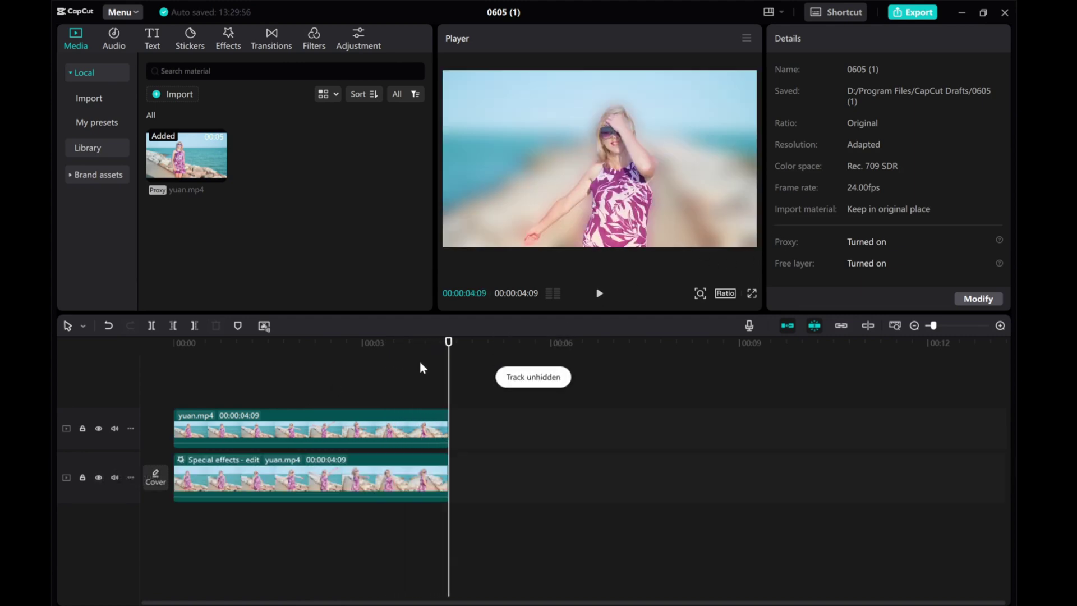
drag(451, 364, 78, 346)
click(599, 293)
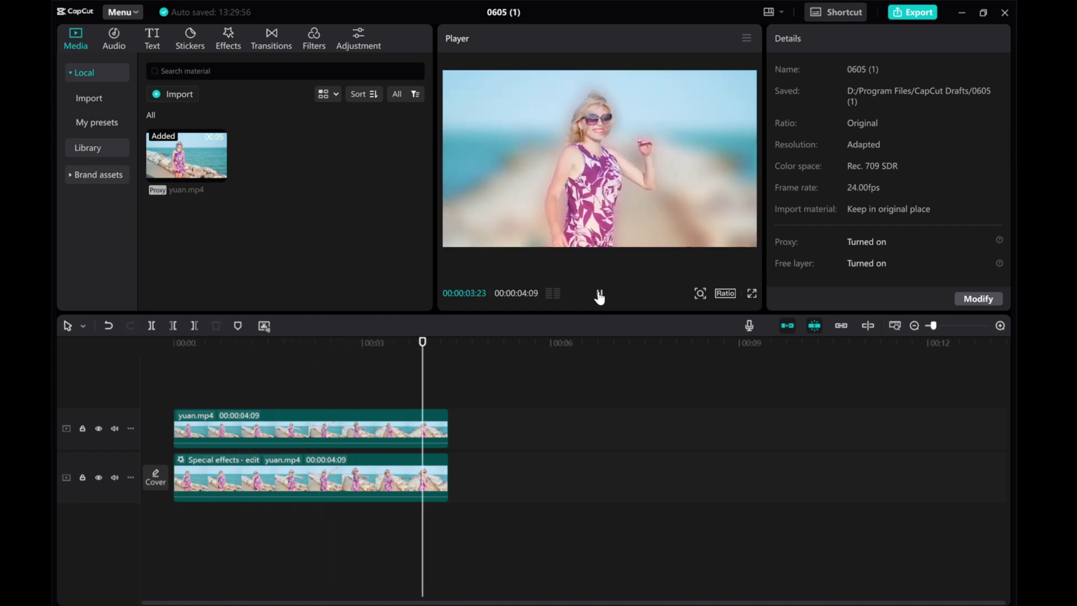
- Raise the bottom clip's Blur strength to 87 and replay the video from the start to review
click(231, 476)
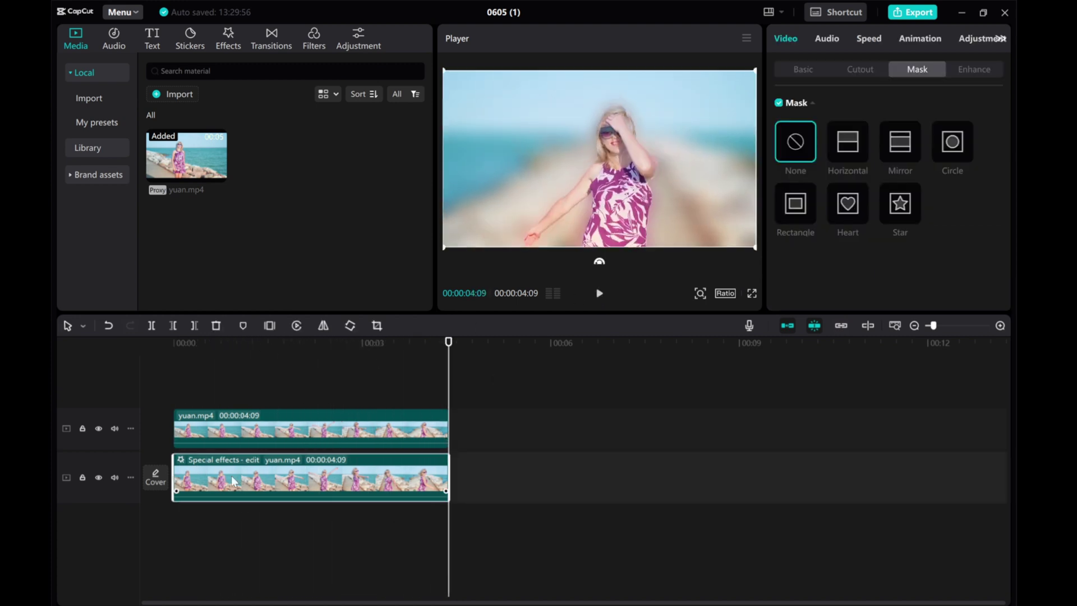
click(181, 466)
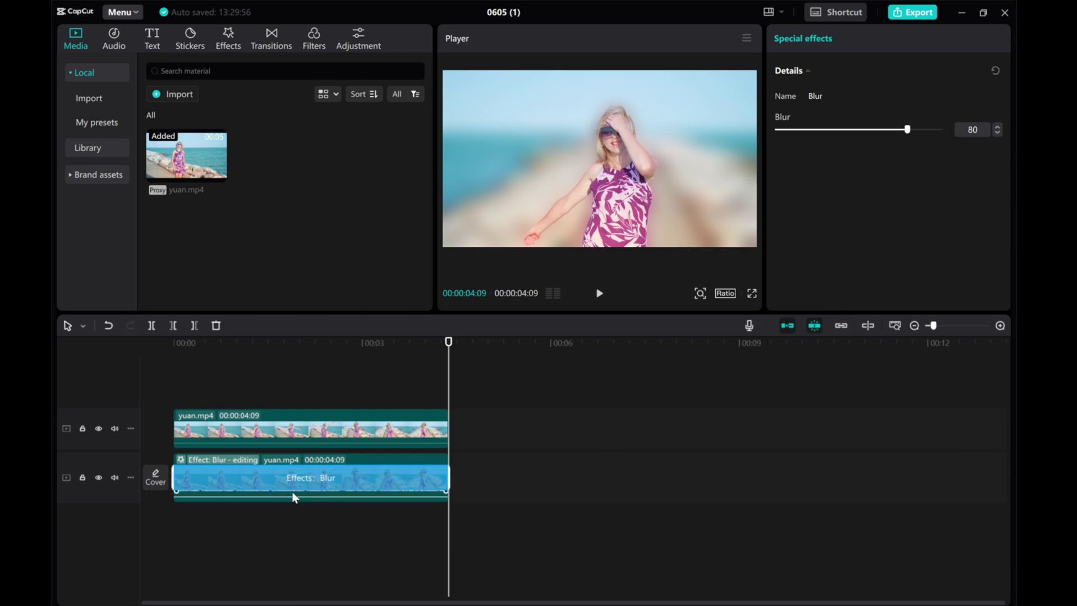
drag(907, 129, 919, 130)
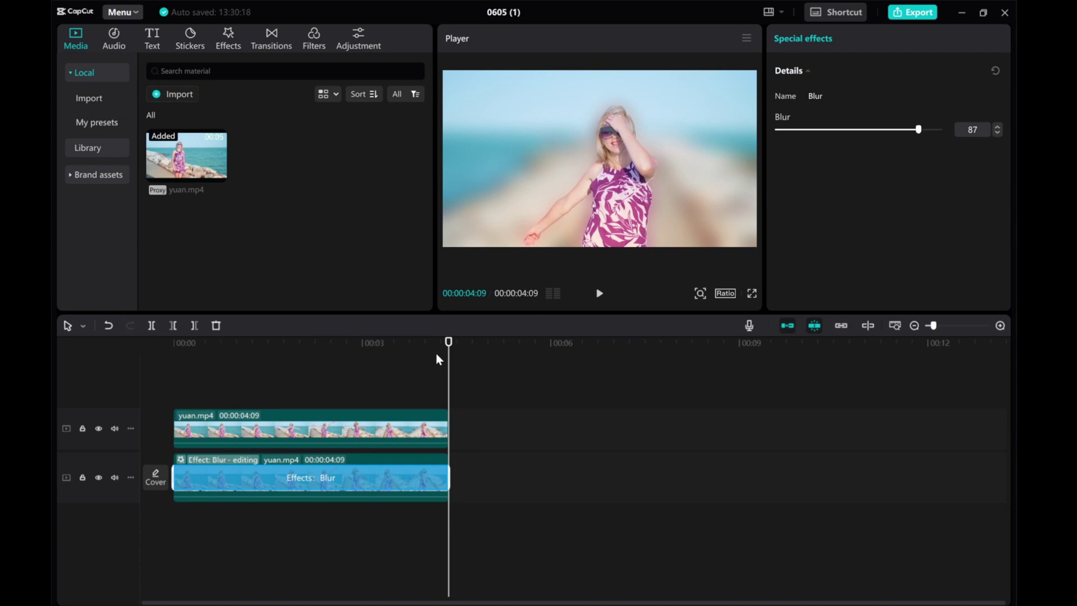
key(Home)
click(599, 293)
drag(448, 353, 113, 355)
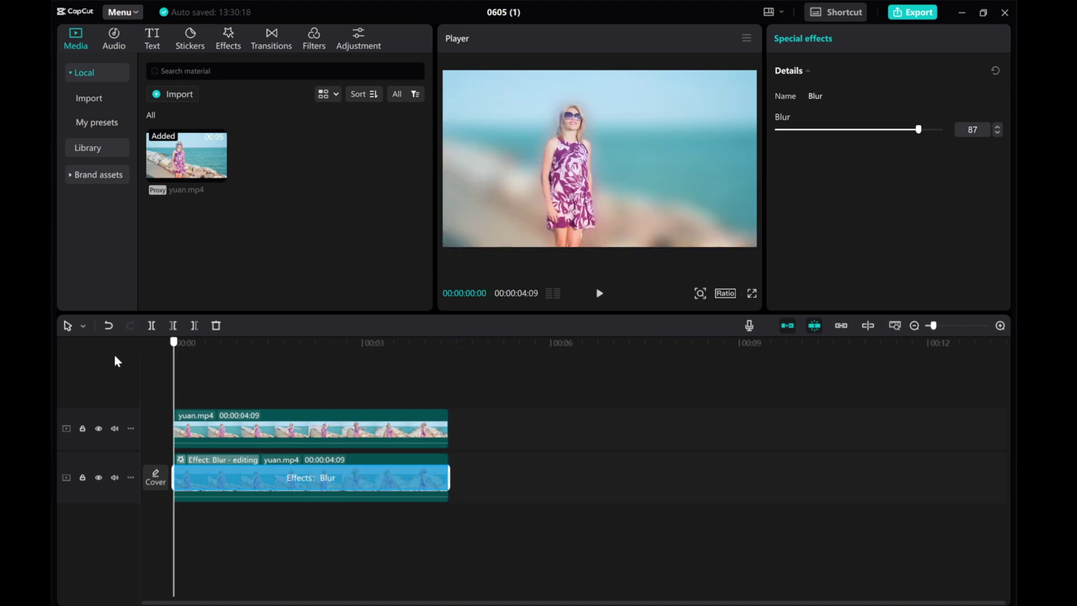
click(281, 459)
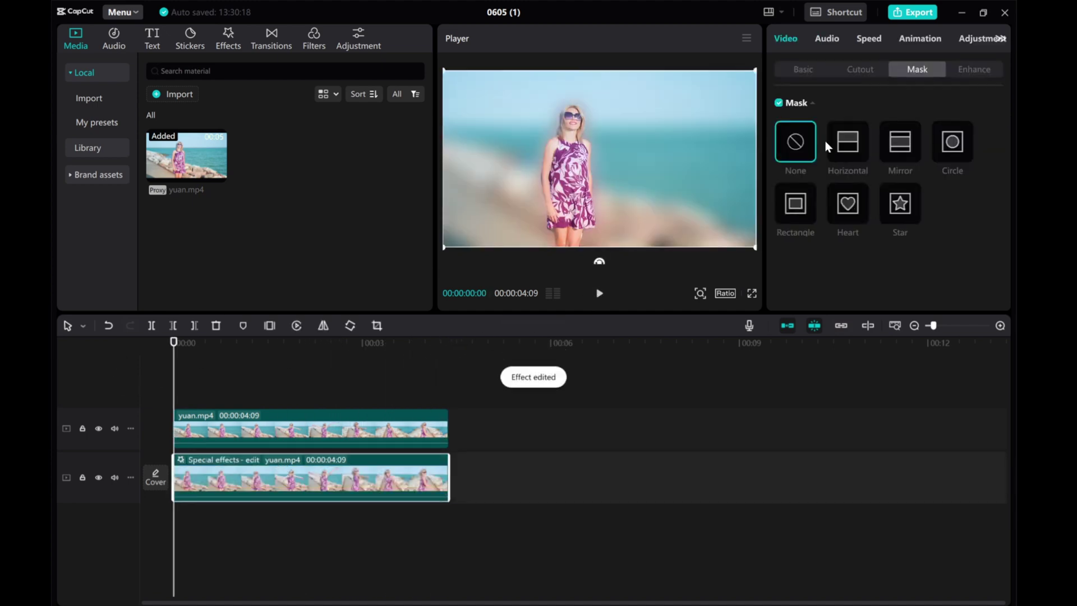